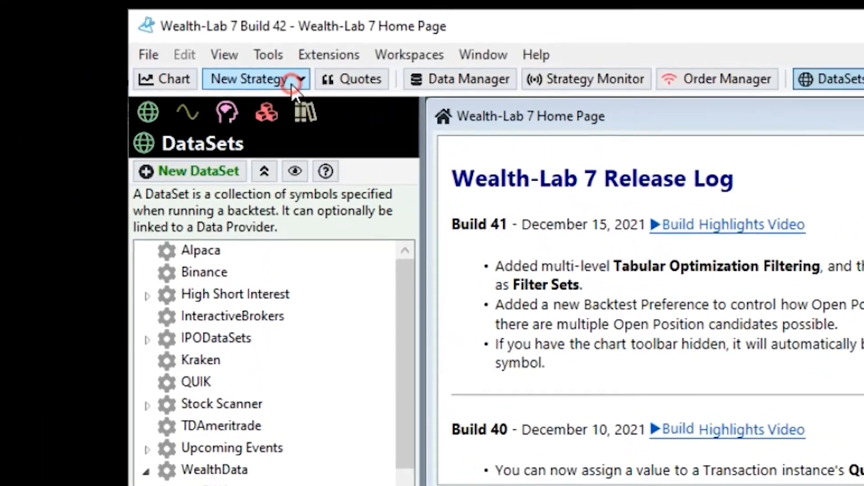
- Create a new Trade History strategy and make its window taller
{"action": "left_click", "coordinate": [198, 64]}
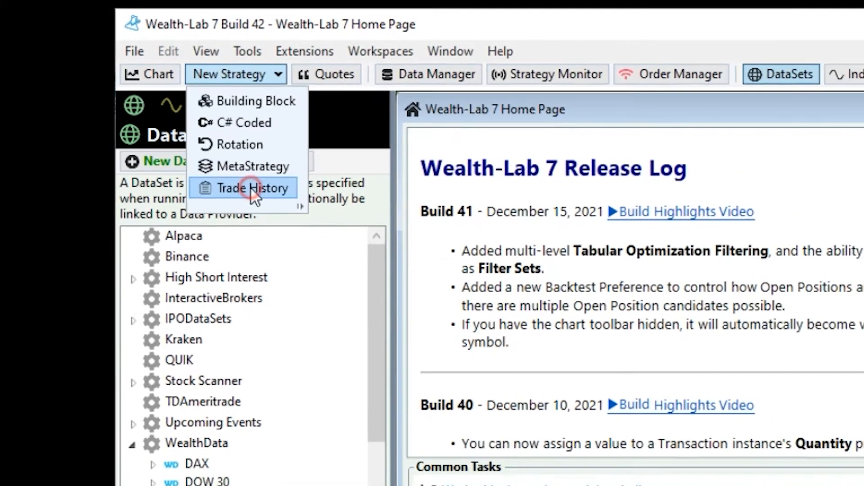
{"action": "left_click", "coordinate": [283, 206]}
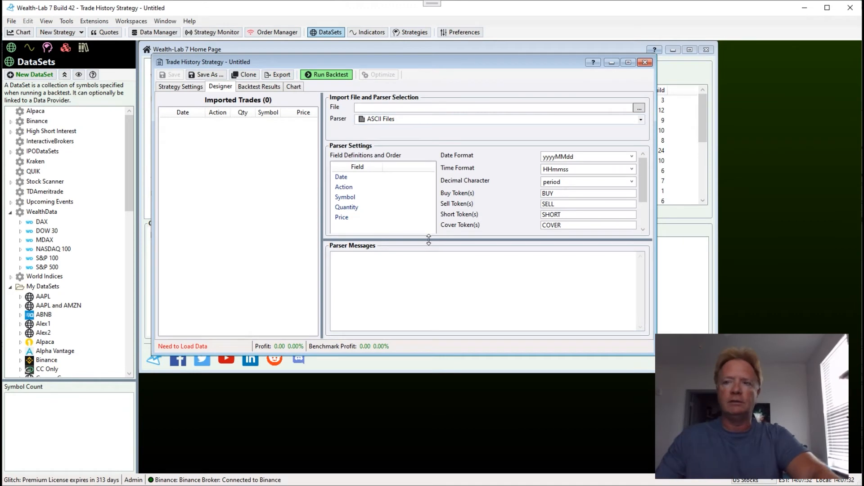
{"action": "left_click_drag", "start_coordinate": [437, 354], "coordinate": [455, 401]}
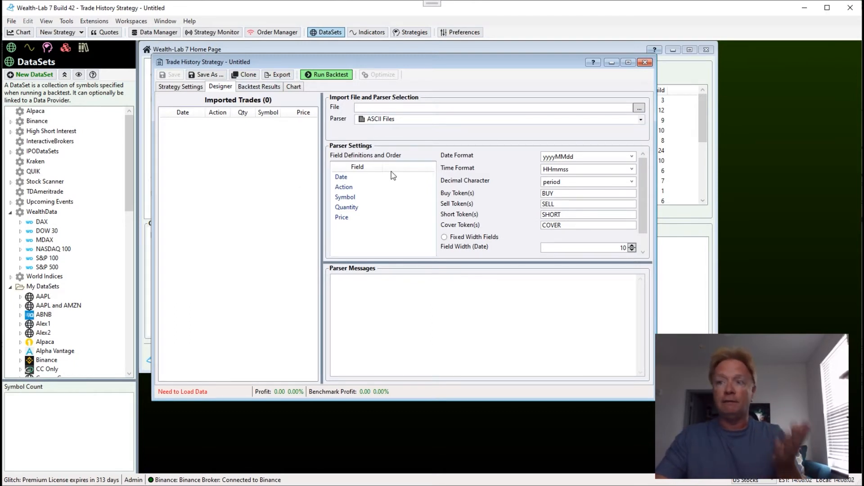
- Load DemoTrades.txt from the WL7Local folder as the trade import file
{"action": "left_click", "coordinate": [639, 108]}
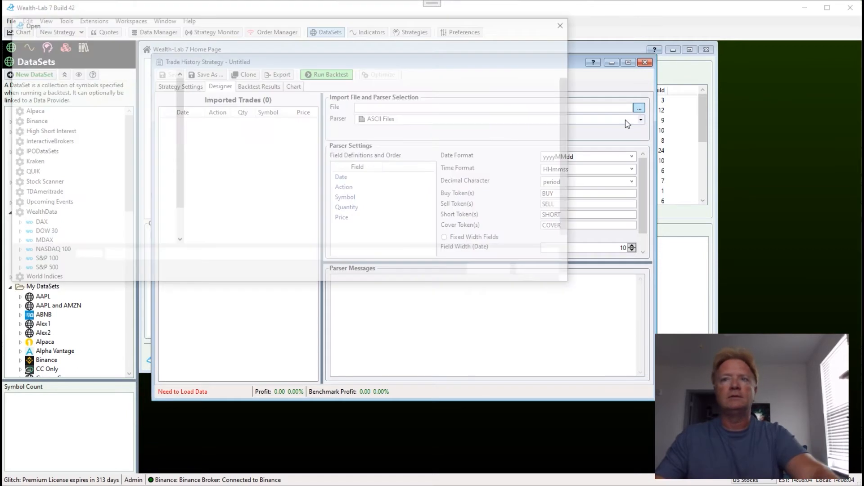
{"action": "left_click", "coordinate": [231, 197]}
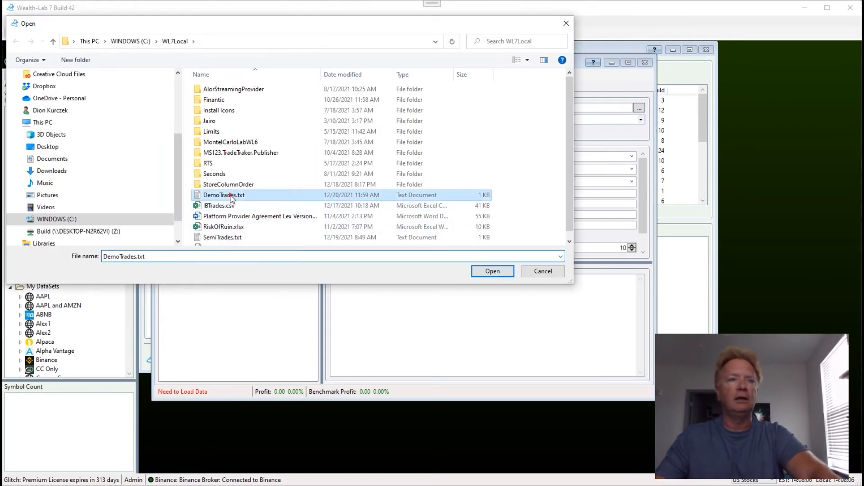
{"action": "double_click", "coordinate": [230, 197]}
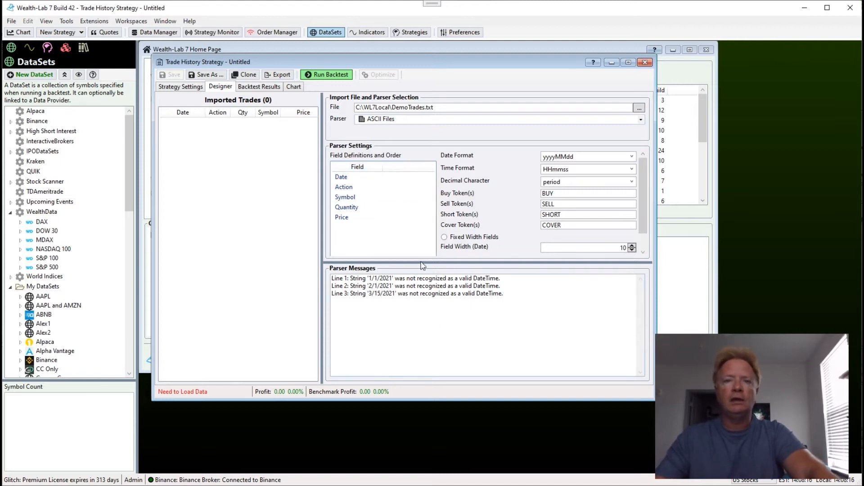
- Enlarge the parser settings area and set the date format to MM/dd/yyyy
{"action": "left_click_drag", "start_coordinate": [423, 265], "coordinate": [432, 307]}
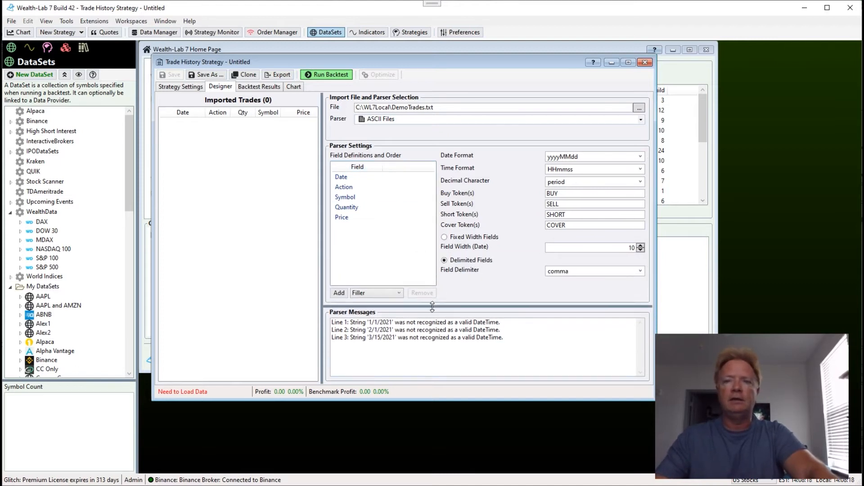
{"action": "mouse_move", "coordinate": [532, 221]}
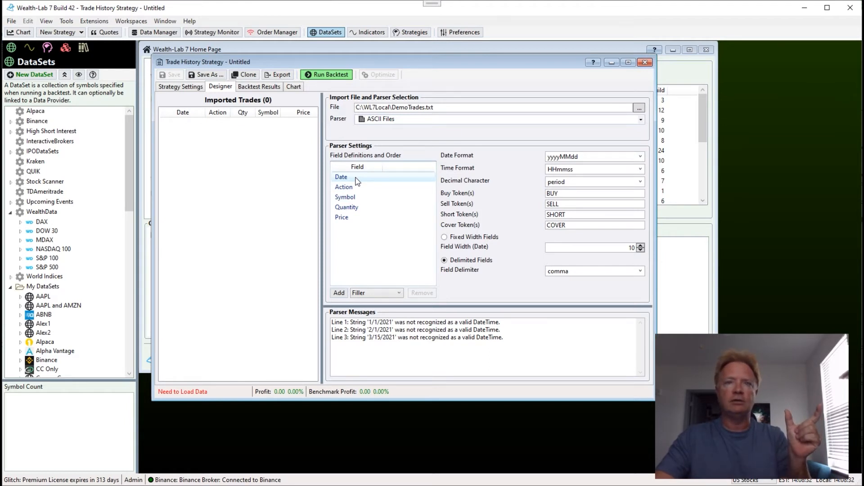
{"action": "left_click", "coordinate": [639, 157]}
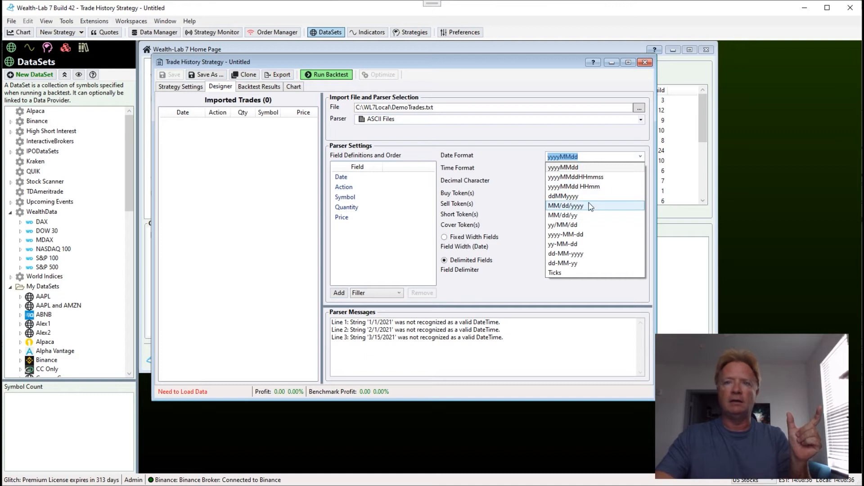
{"action": "left_click", "coordinate": [590, 206]}
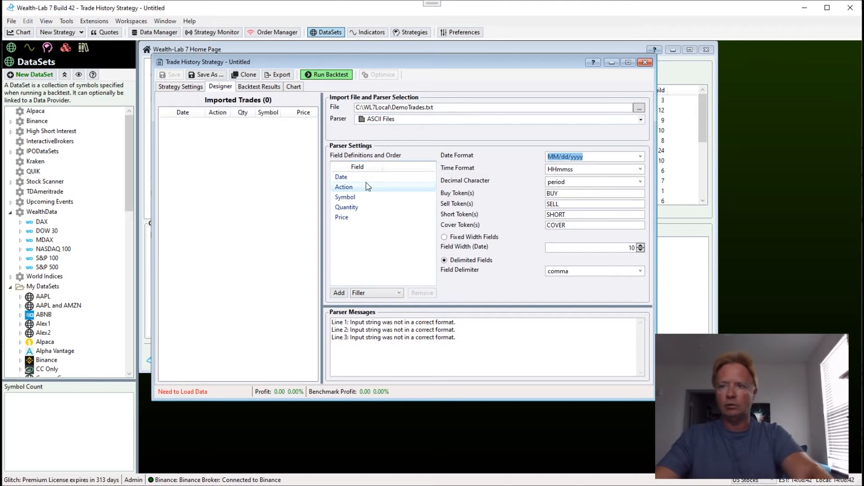
- Review the buy, sell, short and cover tokens, the field order and the additional field types that can be added
{"action": "left_click", "coordinate": [562, 192]}
{"action": "left_click", "coordinate": [578, 215]}
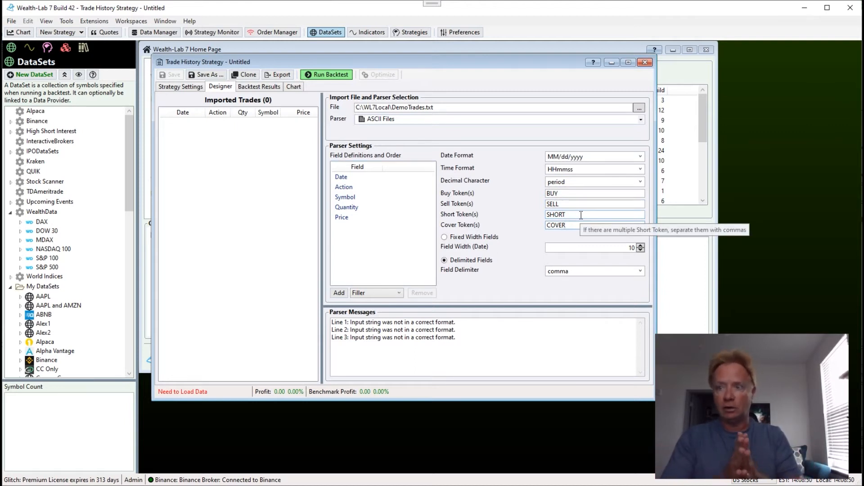
{"action": "key", "text": "Tab"}
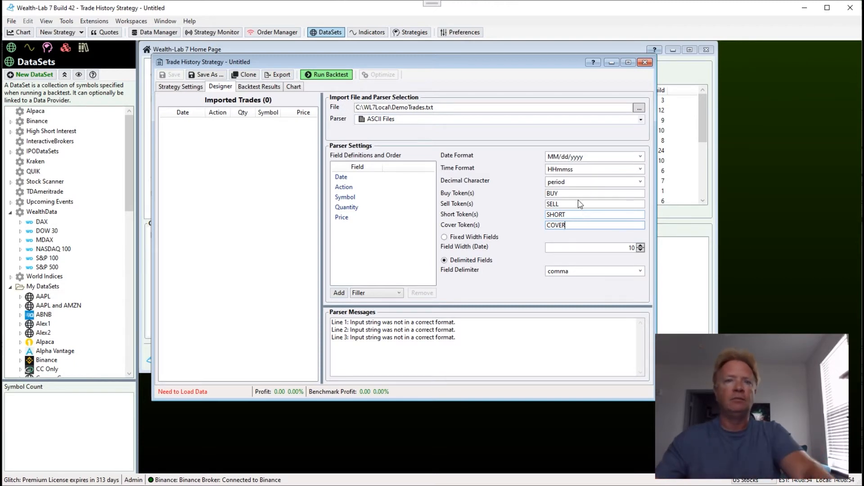
{"action": "left_click", "coordinate": [370, 197]}
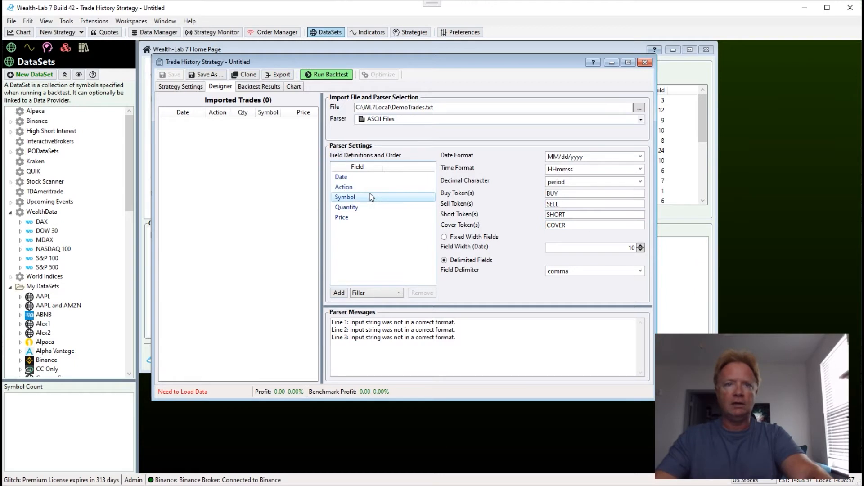
{"action": "left_click", "coordinate": [369, 217]}
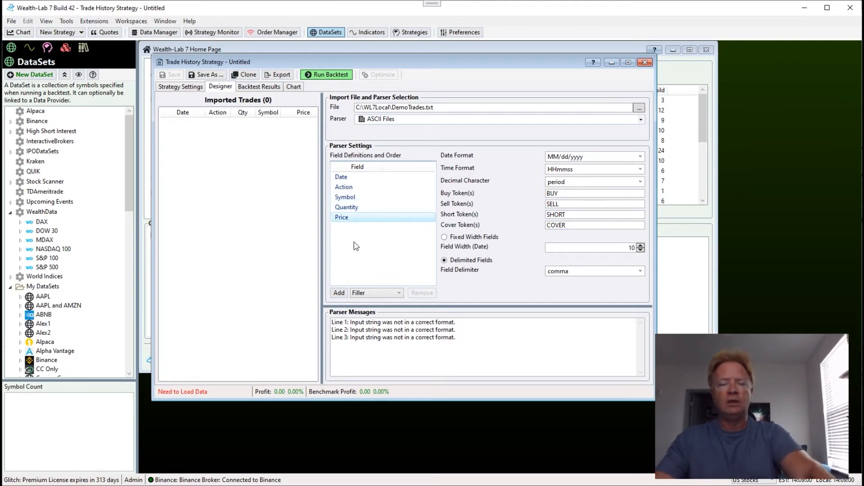
{"action": "left_click", "coordinate": [366, 293]}
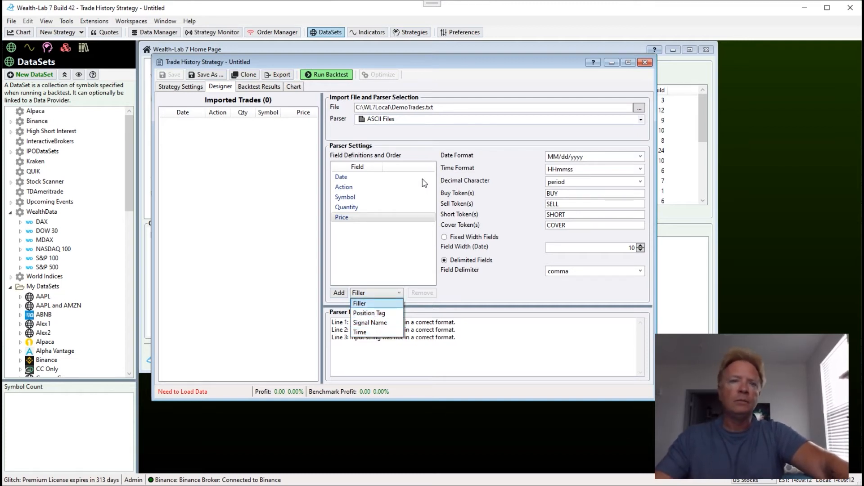
{"action": "left_click", "coordinate": [392, 195]}
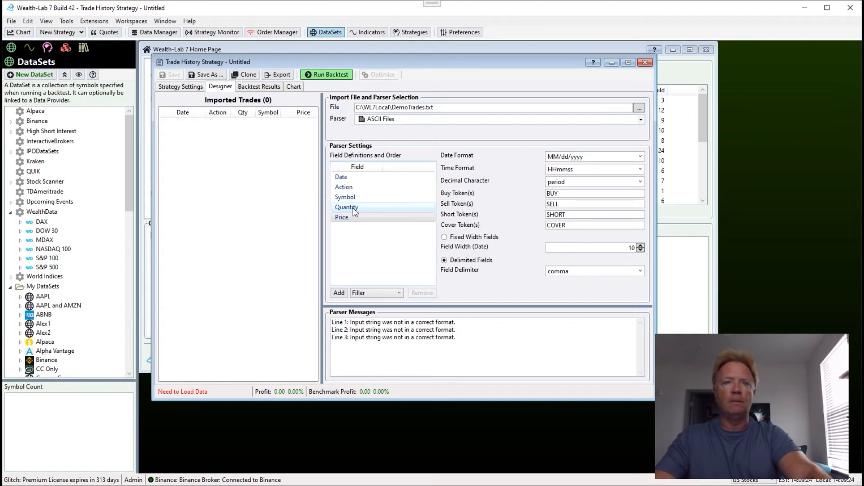
- Move the Quantity field above Symbol in the parser's field order
{"action": "left_click", "coordinate": [351, 208]}
{"action": "left_click_drag", "start_coordinate": [351, 209], "coordinate": [358, 195]}
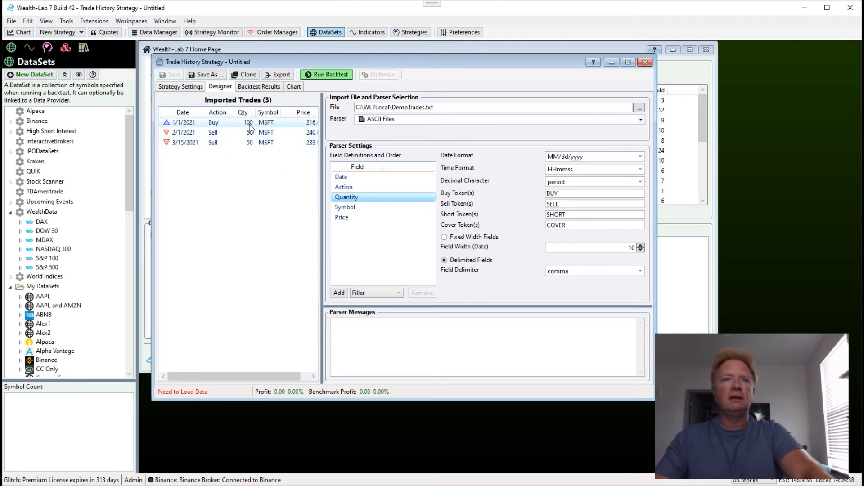
- Set the backtest data range to the most recent 2 years and run the backtest
{"action": "left_click", "coordinate": [198, 88]}
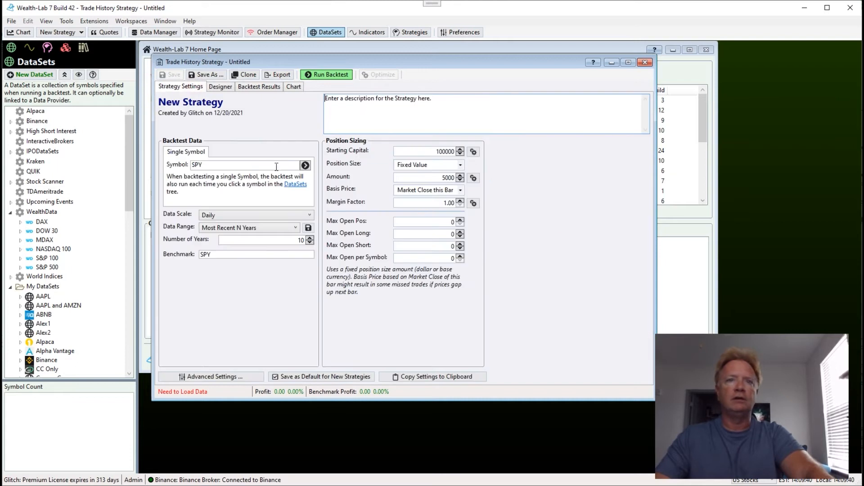
{"action": "double_click", "coordinate": [425, 151]}
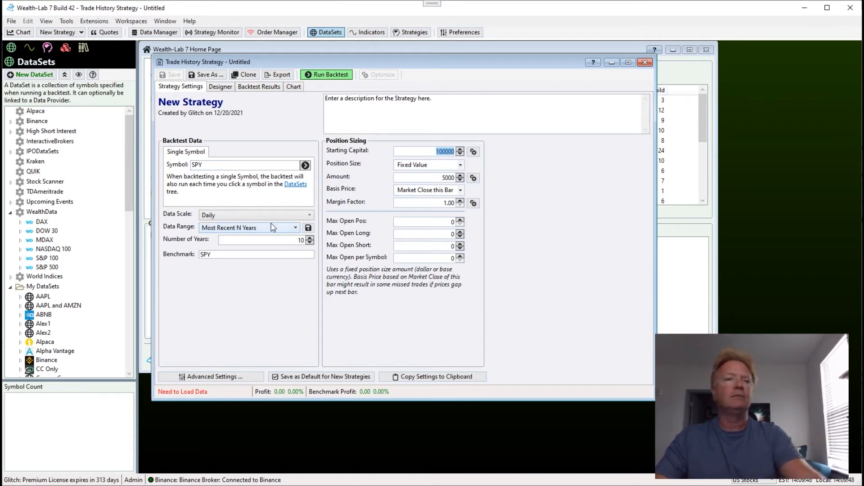
{"action": "left_click", "coordinate": [280, 238]}
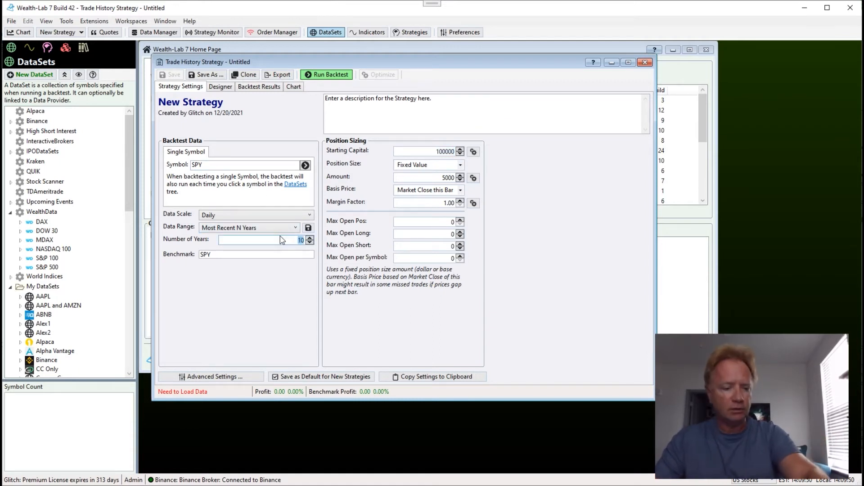
{"action": "type", "text": "2"}
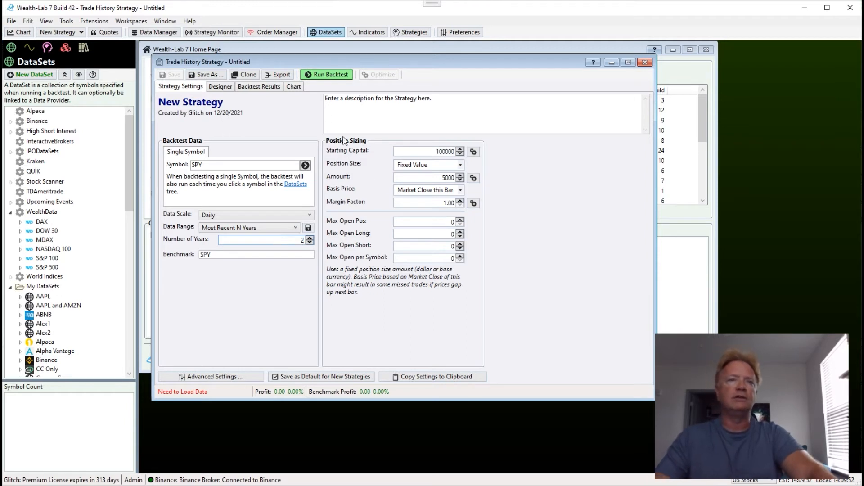
{"action": "left_click", "coordinate": [327, 74]}
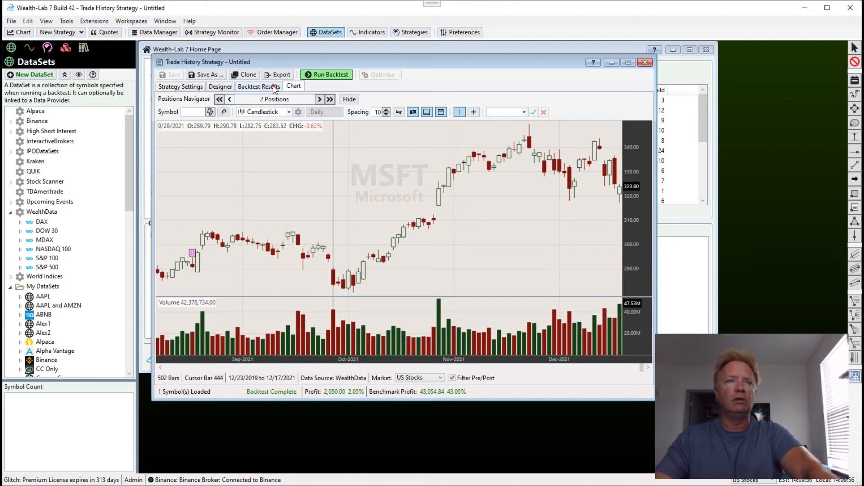
- Examine the backtest positions and show the first MSFT position with its entry and exits on the chart
{"action": "left_click", "coordinate": [259, 87]}
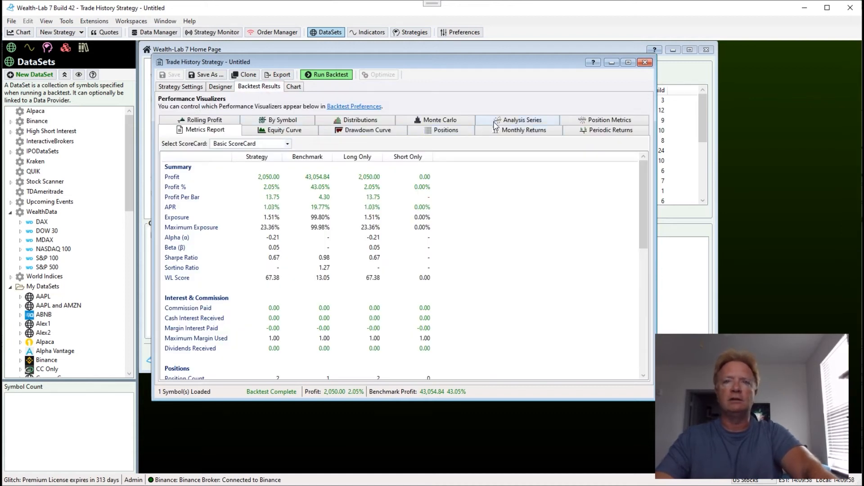
{"action": "left_click", "coordinate": [438, 129]}
{"action": "double_click", "coordinate": [366, 179]}
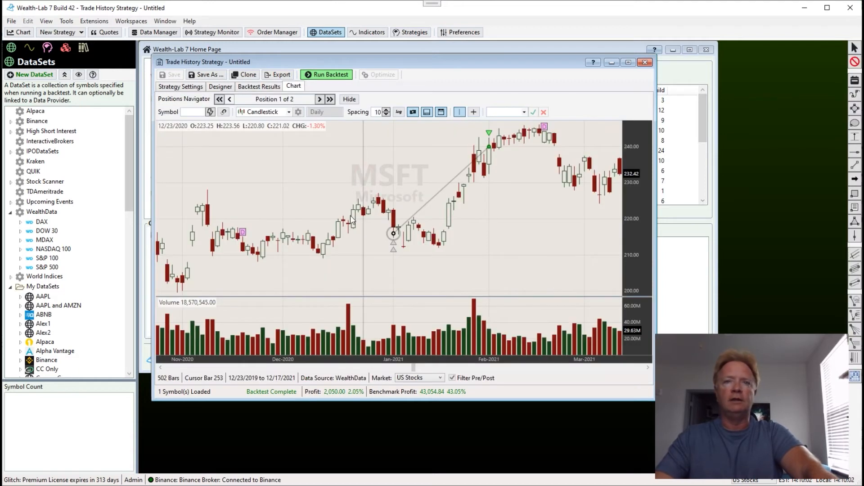
{"action": "left_click_drag", "start_coordinate": [433, 230], "coordinate": [459, 230]}
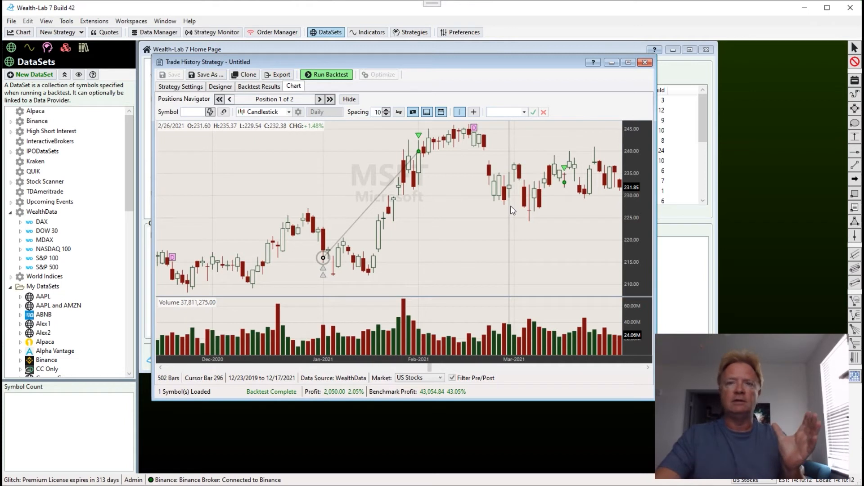
{"action": "mouse_move", "coordinate": [324, 269]}
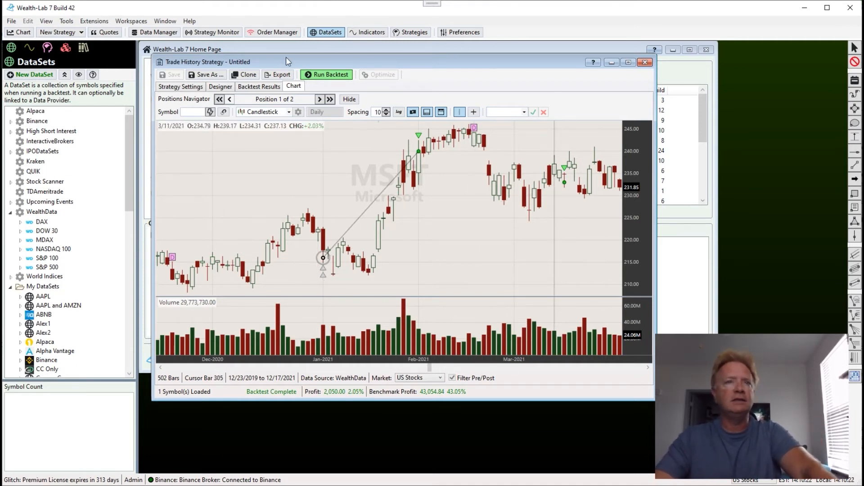
- Check which parsers are available for the import file, keeping ASCII Files selected
{"action": "left_click", "coordinate": [220, 87]}
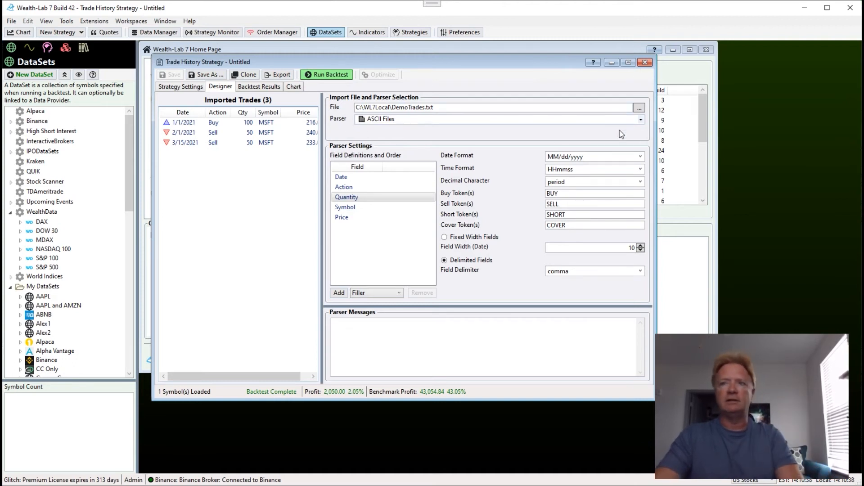
{"action": "left_click", "coordinate": [629, 122]}
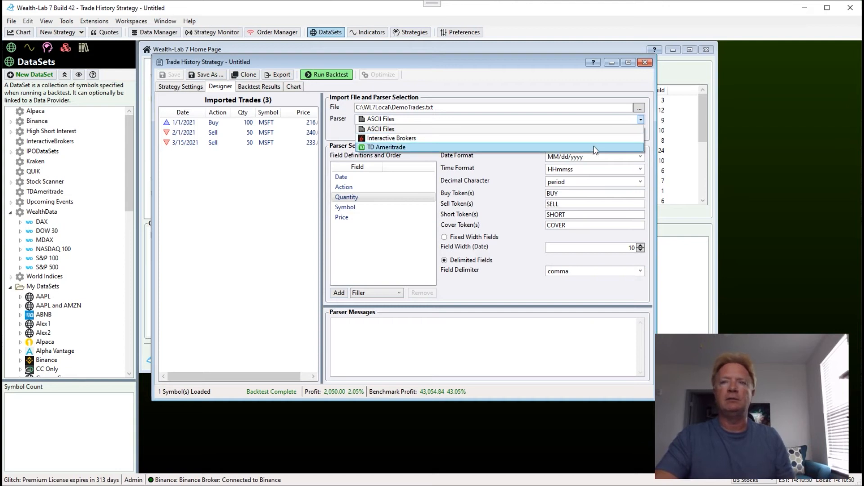
{"action": "left_click", "coordinate": [594, 129]}
- Close the untitled strategy without saving, and open the recent strategy Dev\TD Trades to browse its imported trades
{"action": "left_click", "coordinate": [645, 62]}
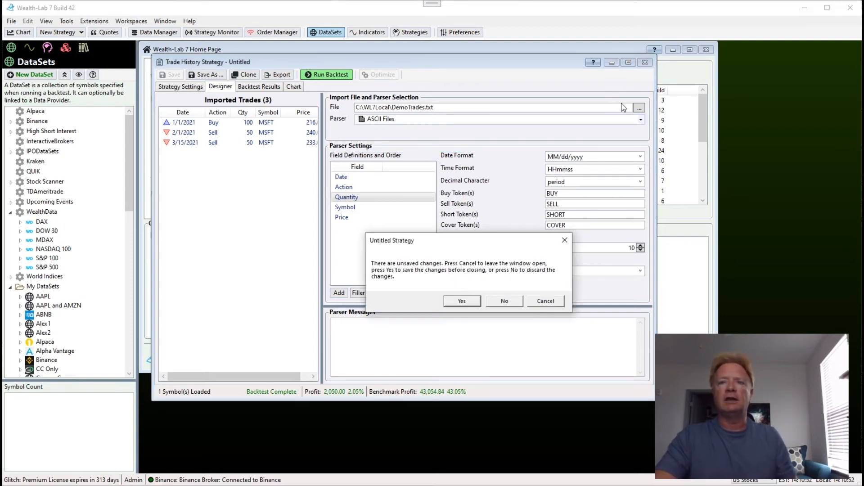
{"action": "left_click", "coordinate": [517, 301]}
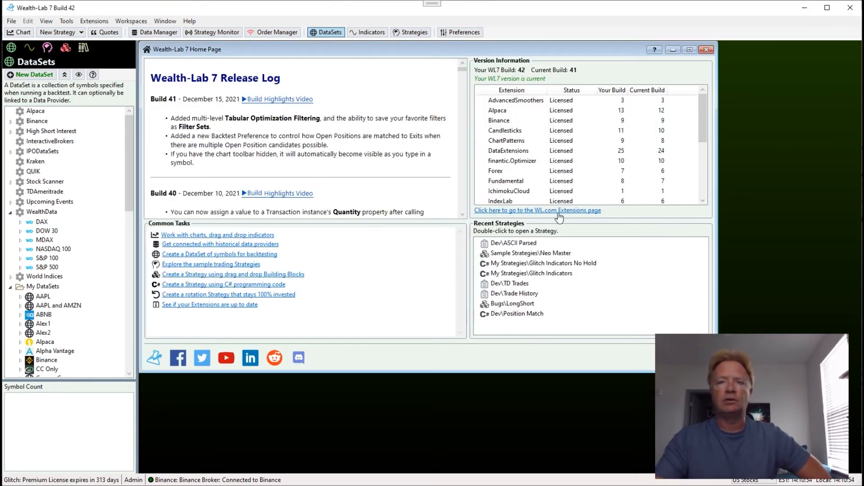
{"action": "double_click", "coordinate": [525, 283]}
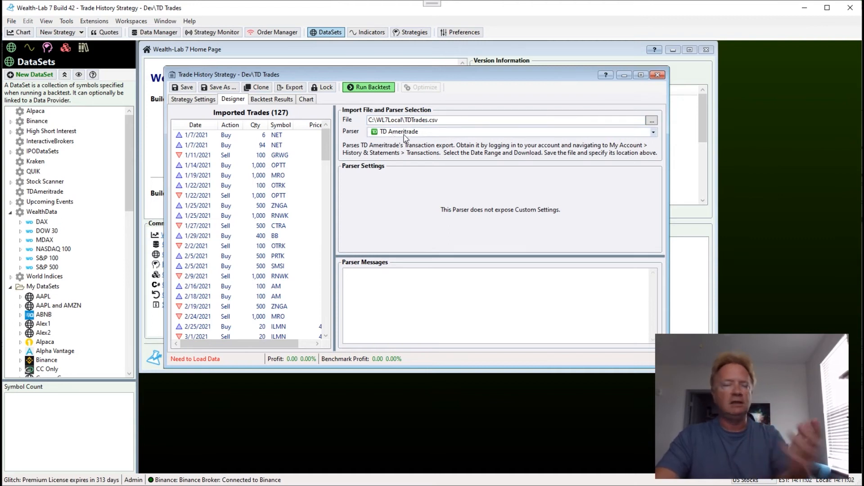
{"action": "left_click_drag", "start_coordinate": [325, 144], "coordinate": [329, 336]}
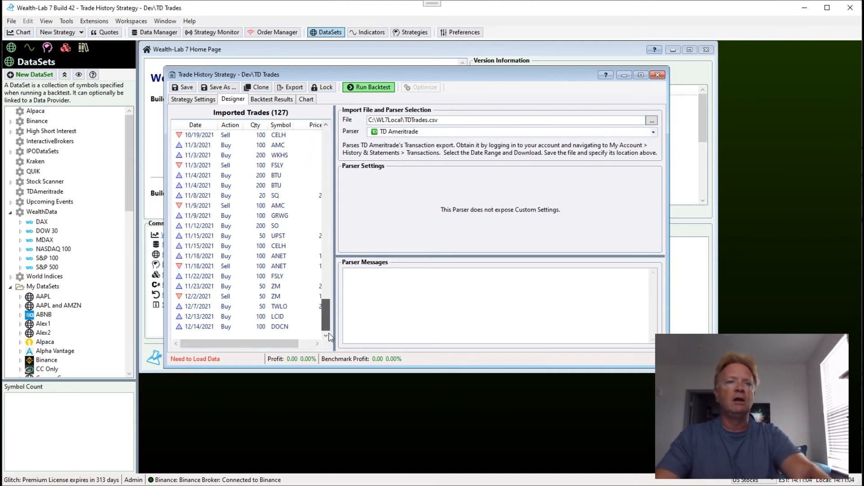
- Run the backtest of the TD Trades strategy and show the equity curve in its results
{"action": "left_click", "coordinate": [207, 100]}
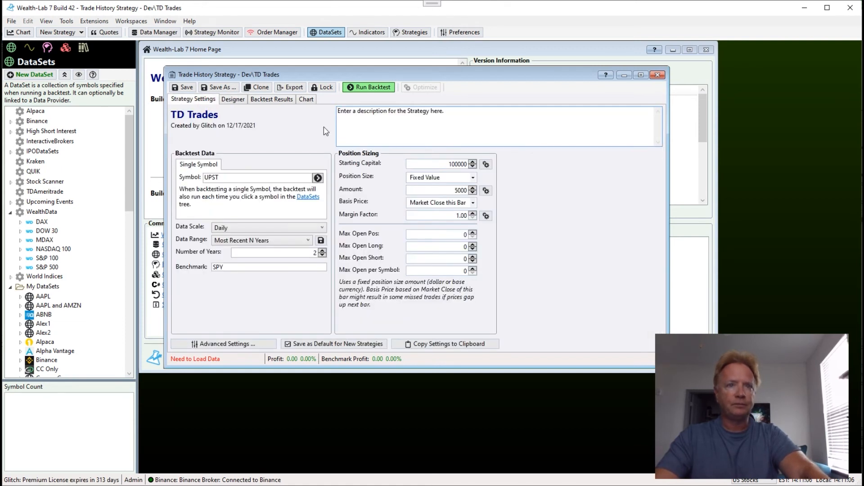
{"action": "left_click", "coordinate": [365, 87]}
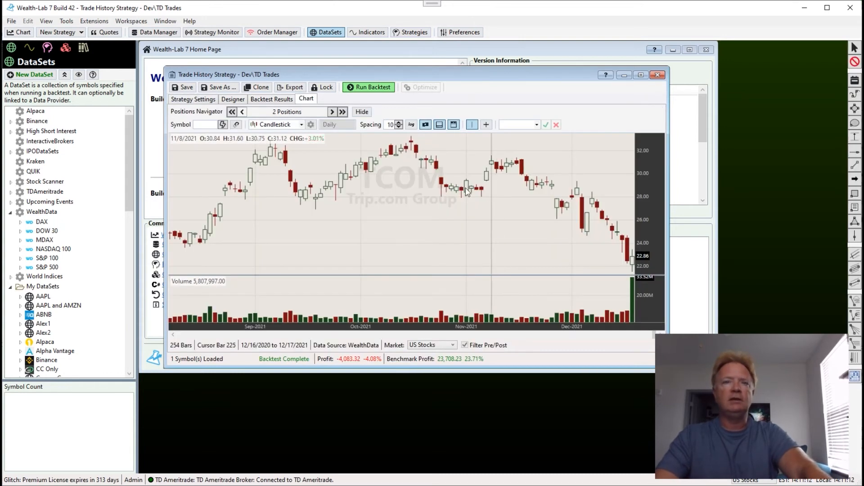
{"action": "left_click", "coordinate": [288, 100]}
{"action": "left_click", "coordinate": [313, 144]}
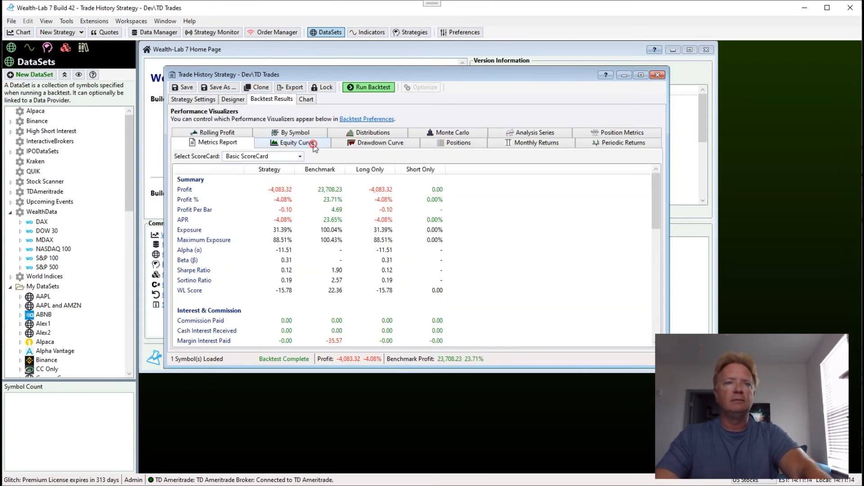
- Review the TD Trades backtest's drawdown curve, positions, monthly returns and periodic returns
{"action": "left_click", "coordinate": [382, 143]}
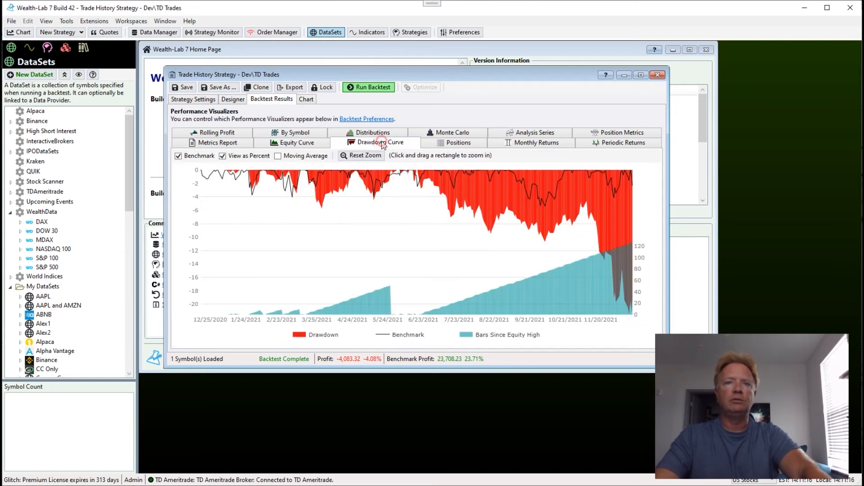
{"action": "left_click", "coordinate": [463, 145]}
{"action": "left_click", "coordinate": [533, 143]}
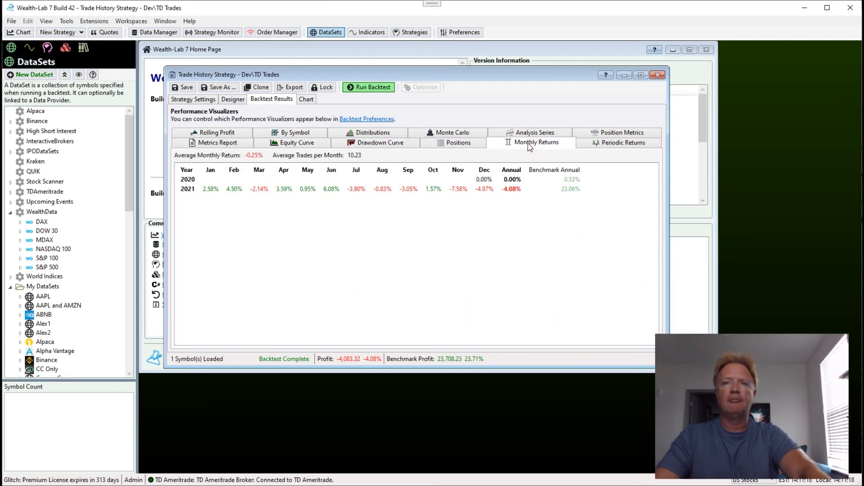
{"action": "left_click", "coordinate": [624, 134]}
{"action": "left_click", "coordinate": [625, 134]}
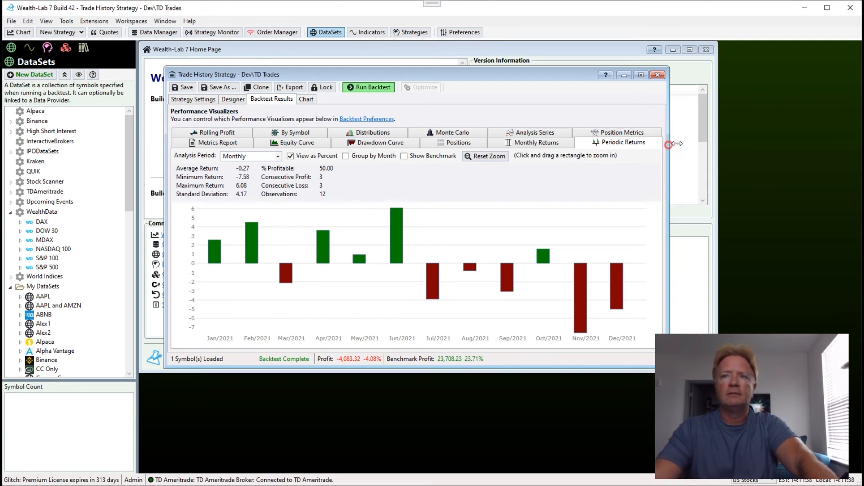
- Widen the strategy window, enlarge the Tag and Symbol columns of the positions list, and move the Tag column before MFE %
{"action": "left_click_drag", "start_coordinate": [669, 142], "coordinate": [840, 134]}
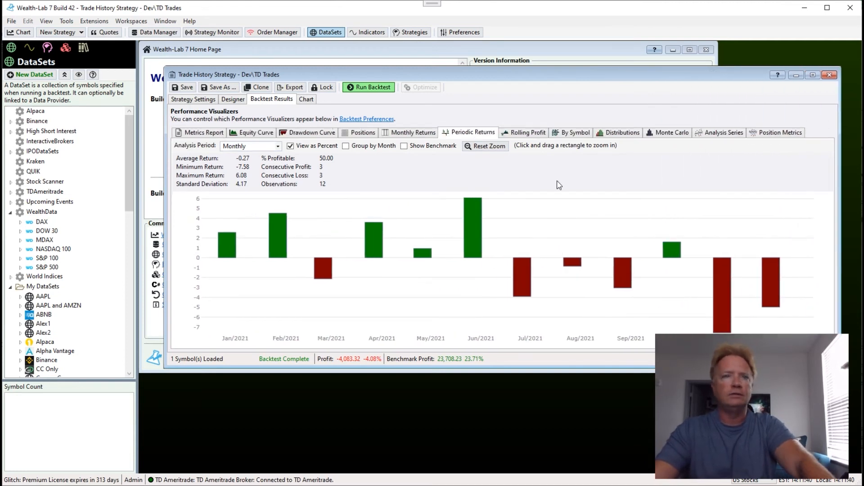
{"action": "left_click", "coordinate": [355, 132]}
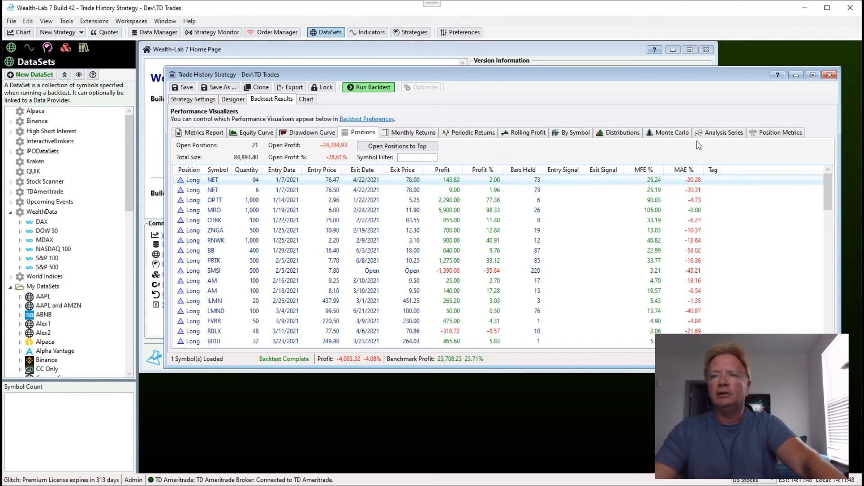
{"action": "left_click_drag", "start_coordinate": [713, 172], "coordinate": [759, 170]}
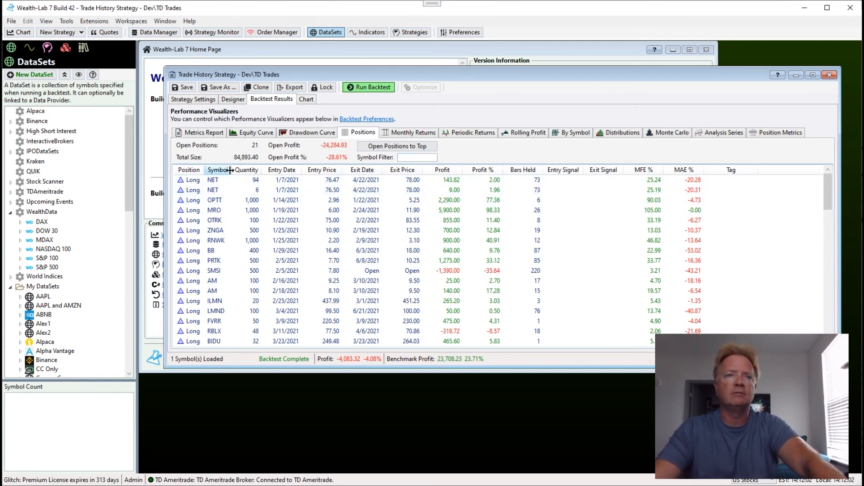
{"action": "left_click_drag", "start_coordinate": [230, 170], "coordinate": [278, 170]}
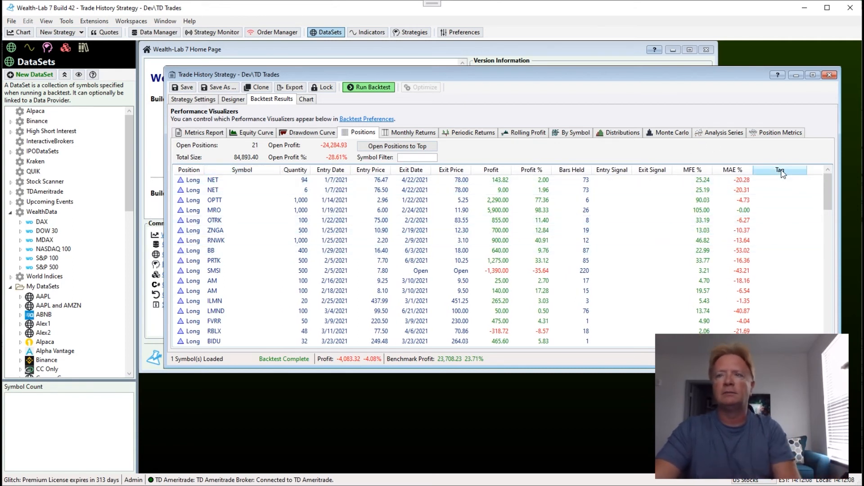
{"action": "left_click_drag", "start_coordinate": [780, 171], "coordinate": [689, 175]}
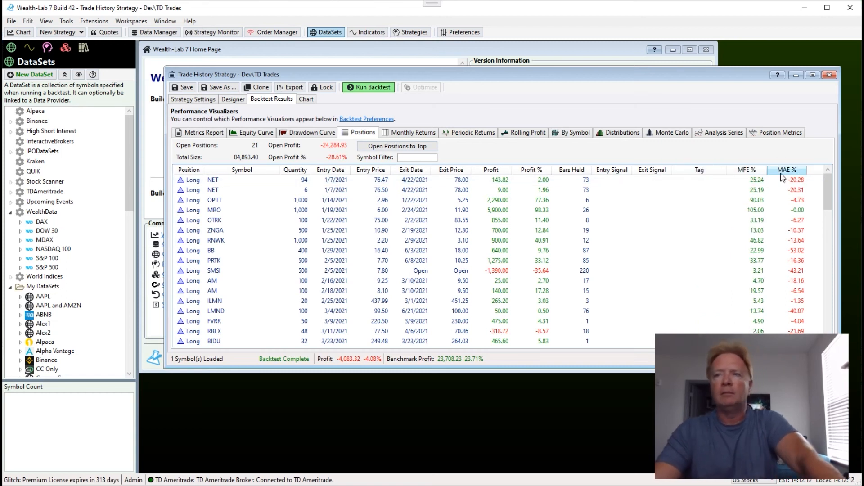
- Close the TD Trades strategy, open Sample Strategies\Neo Master, and check the positions list's column layout in a widened strategy window
{"action": "left_click", "coordinate": [831, 76]}
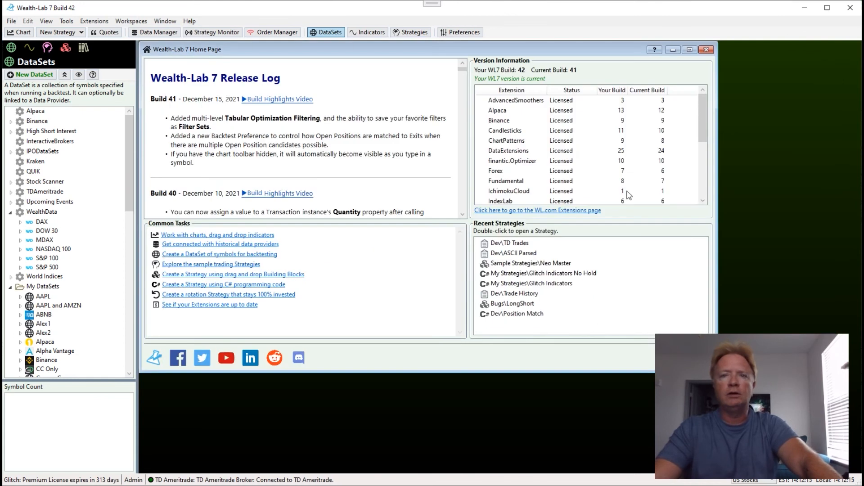
{"action": "double_click", "coordinate": [520, 265]}
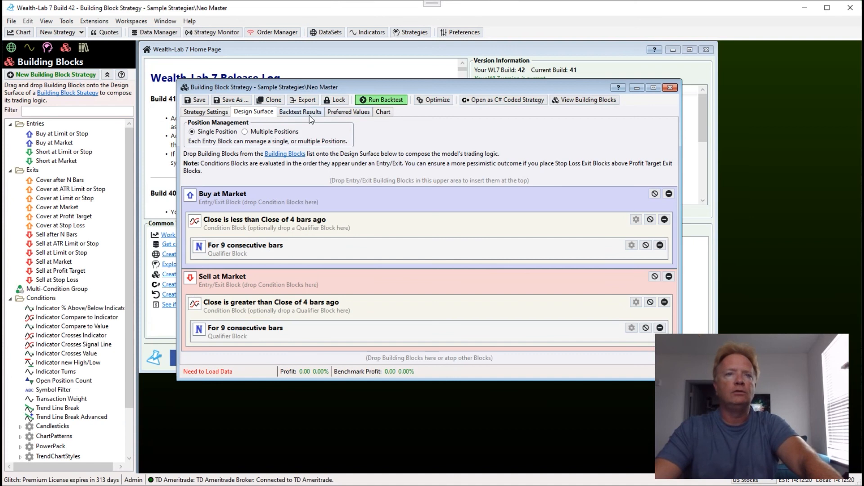
{"action": "left_click", "coordinate": [310, 117]}
{"action": "left_click", "coordinate": [457, 159]}
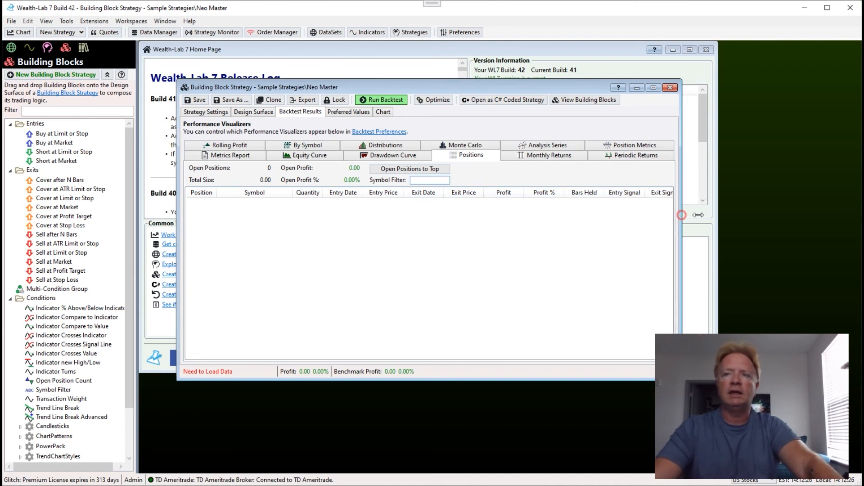
{"action": "left_click_drag", "start_coordinate": [681, 215], "coordinate": [835, 203]}
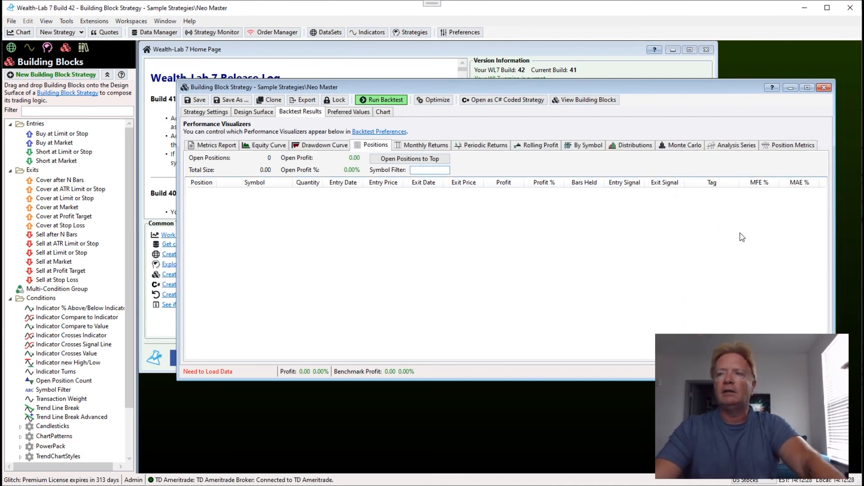